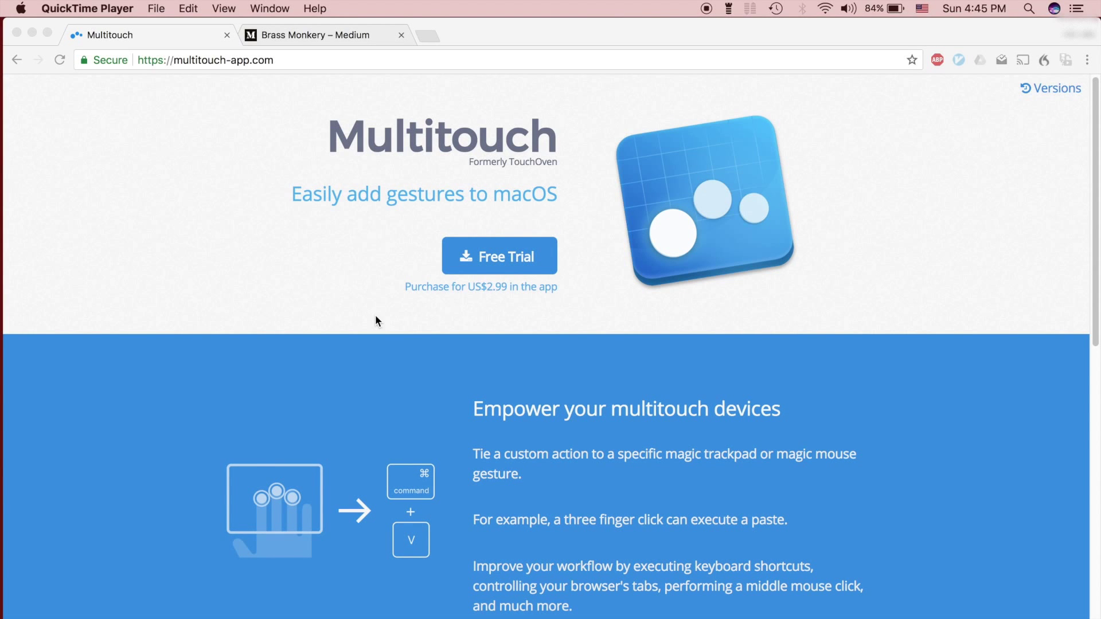
- Download the Multitouch free trial and open its disk image
left_click(514, 263)
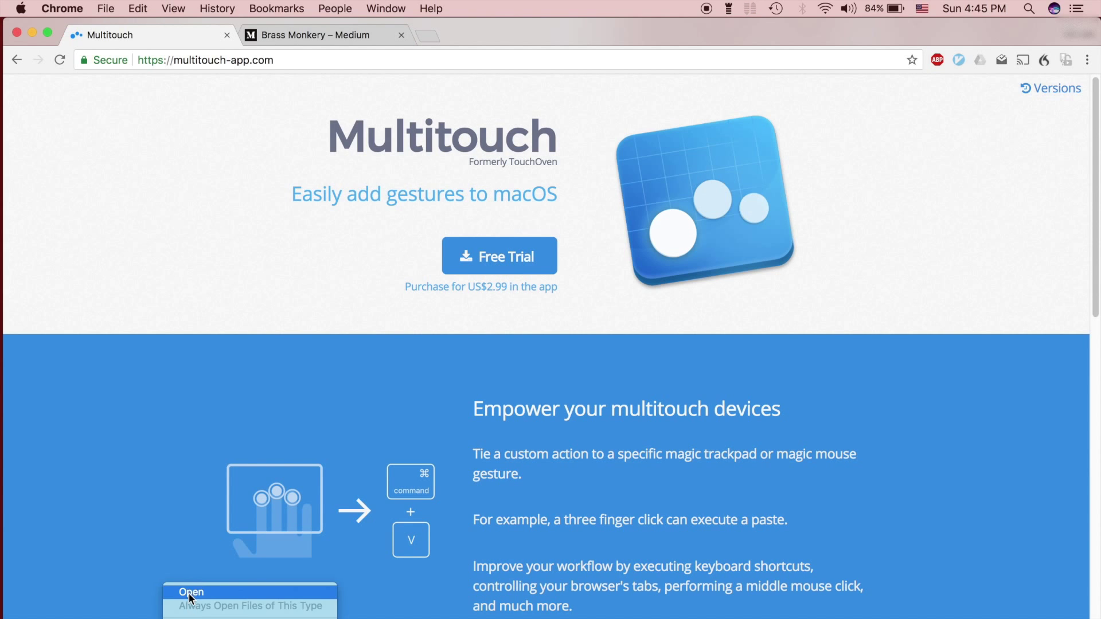
left_click(190, 594)
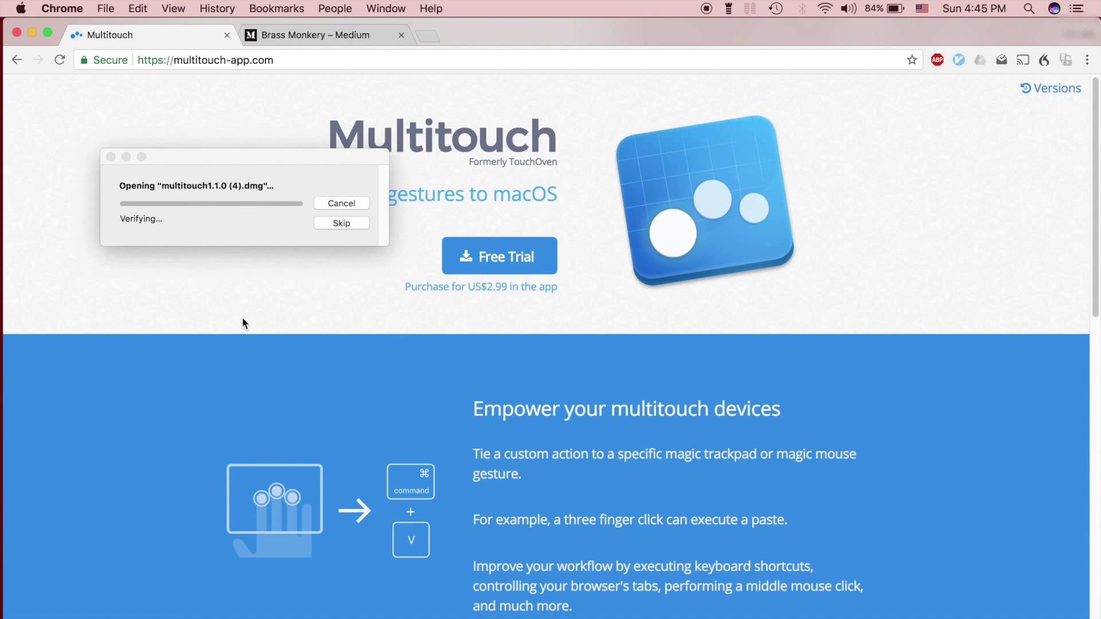
left_click(295, 269)
- Copy Multitouch into Applications, replacing the existing copy, and return to Chrome
left_click_drag(309, 275, 517, 264)
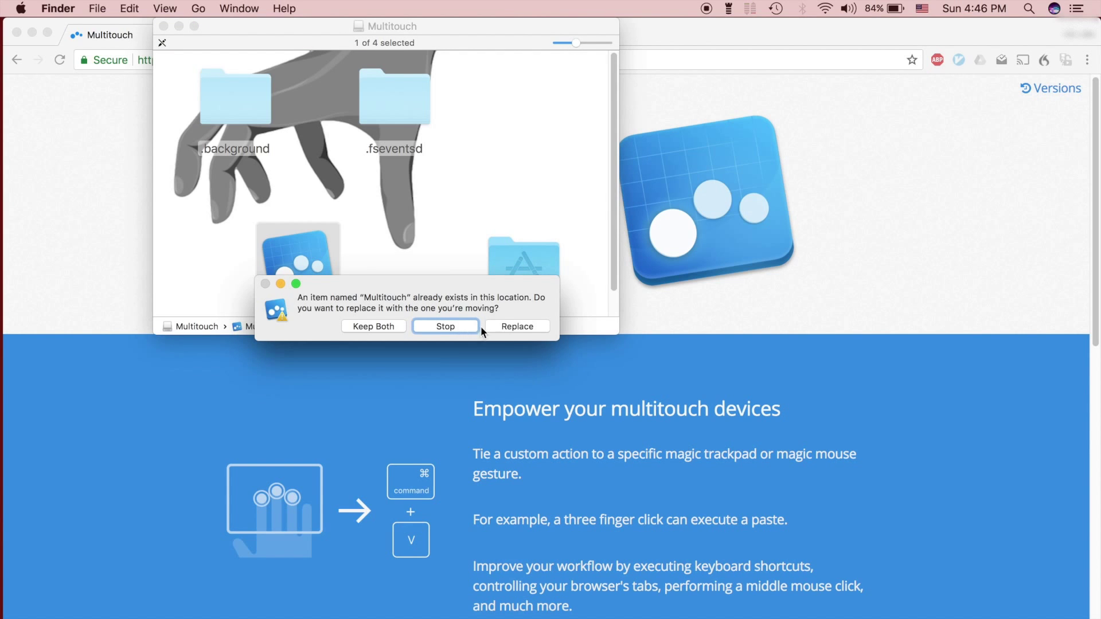
left_click(509, 328)
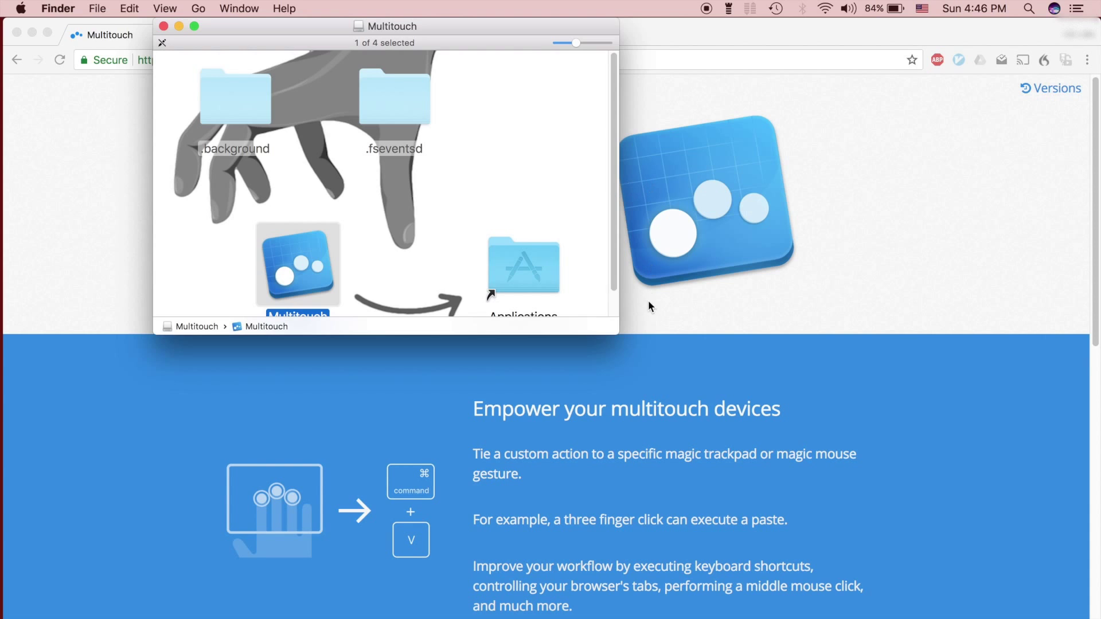
left_click(738, 330)
- Launch Multitouch by searching 'multi' in Spotlight, allow it to open, and open its menu-bar menu
key("super+space")
type("multi")
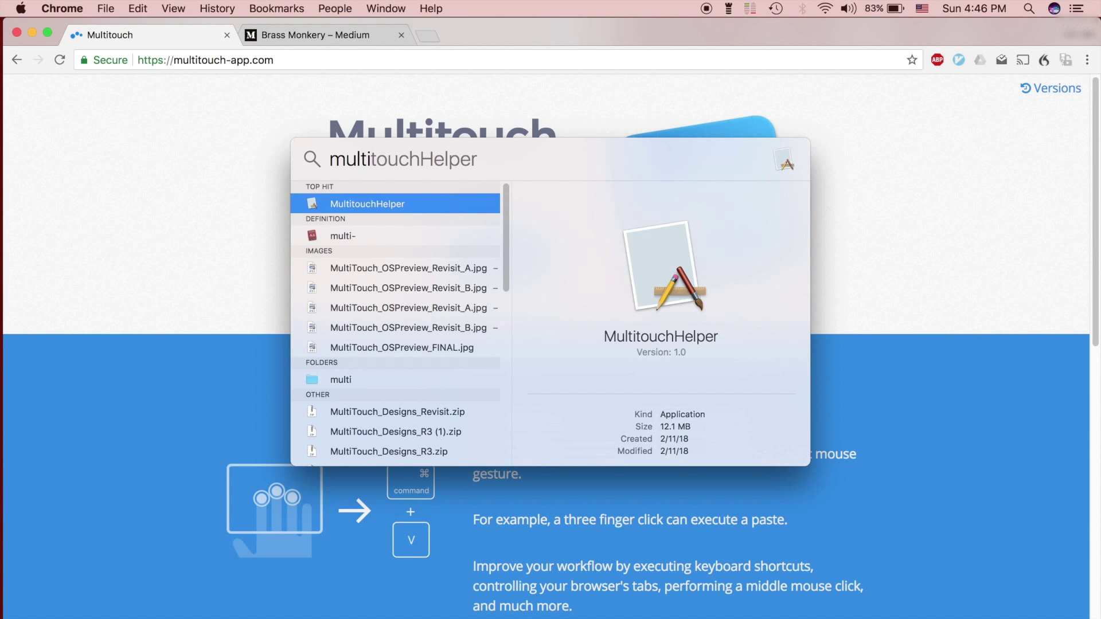
key("Return")
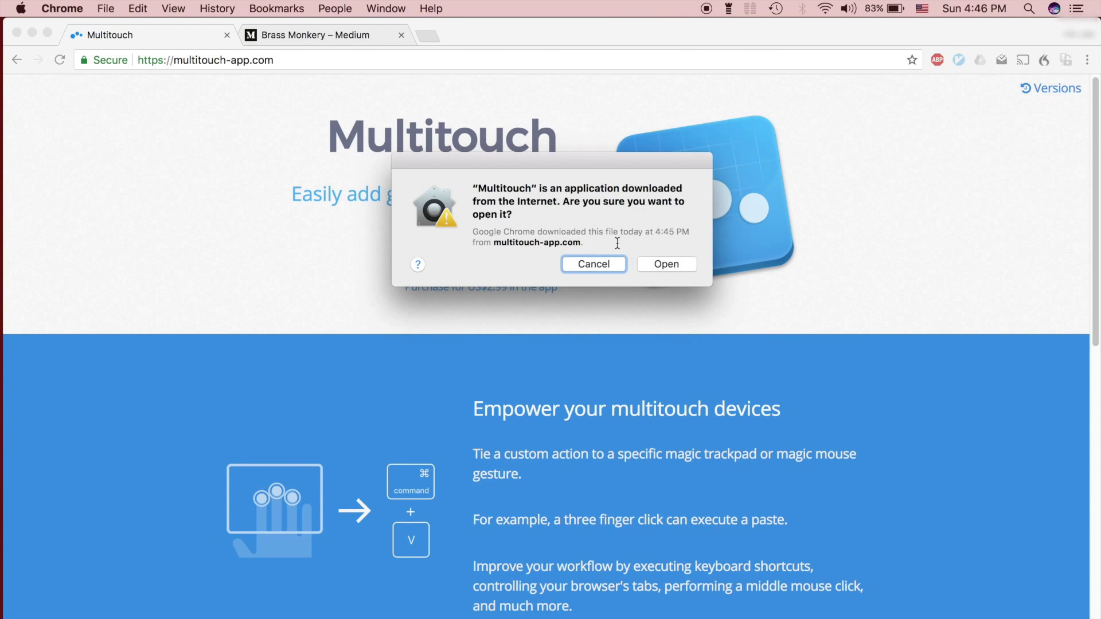
left_click(667, 266)
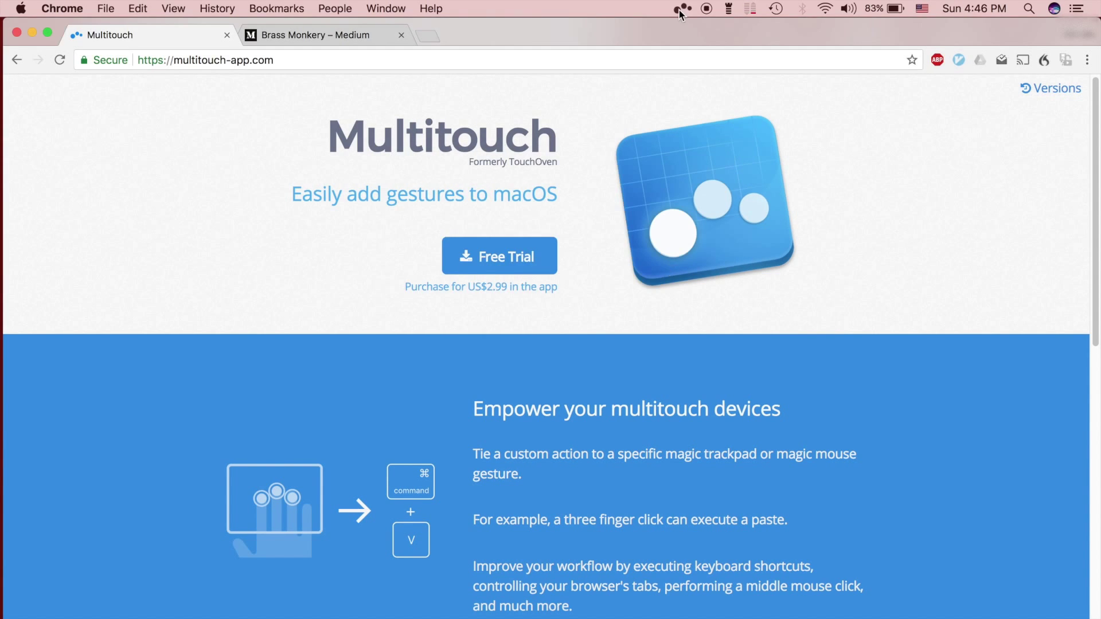
left_click(682, 9)
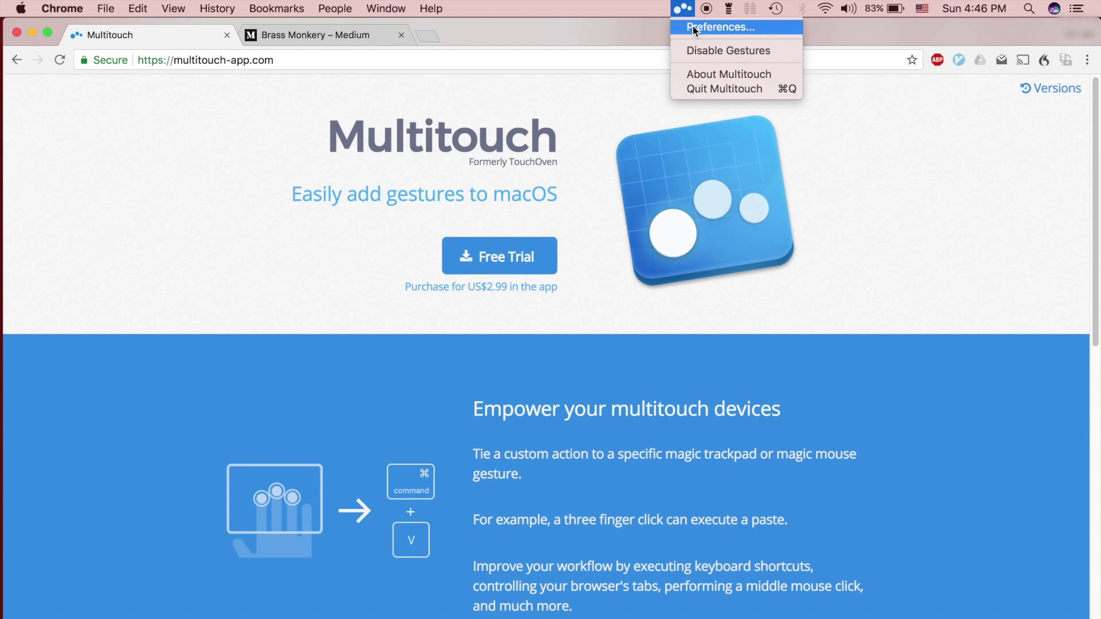
- In Preferences, set the one-finger top-right corner tap to Apps with tabs → Switch tabs right
left_click(693, 26)
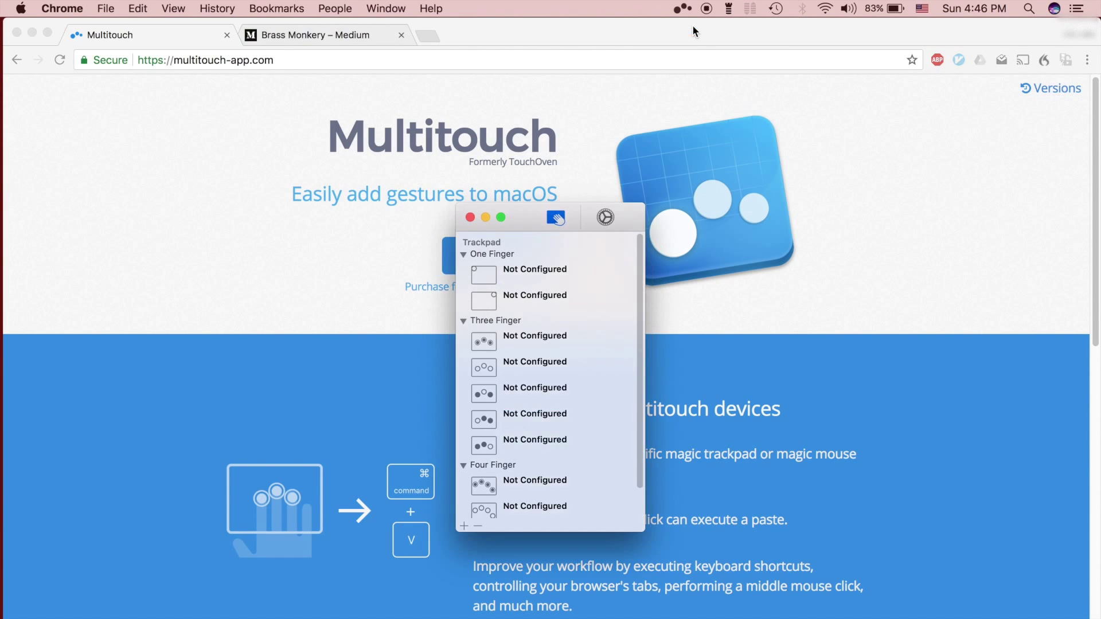
left_click(539, 299)
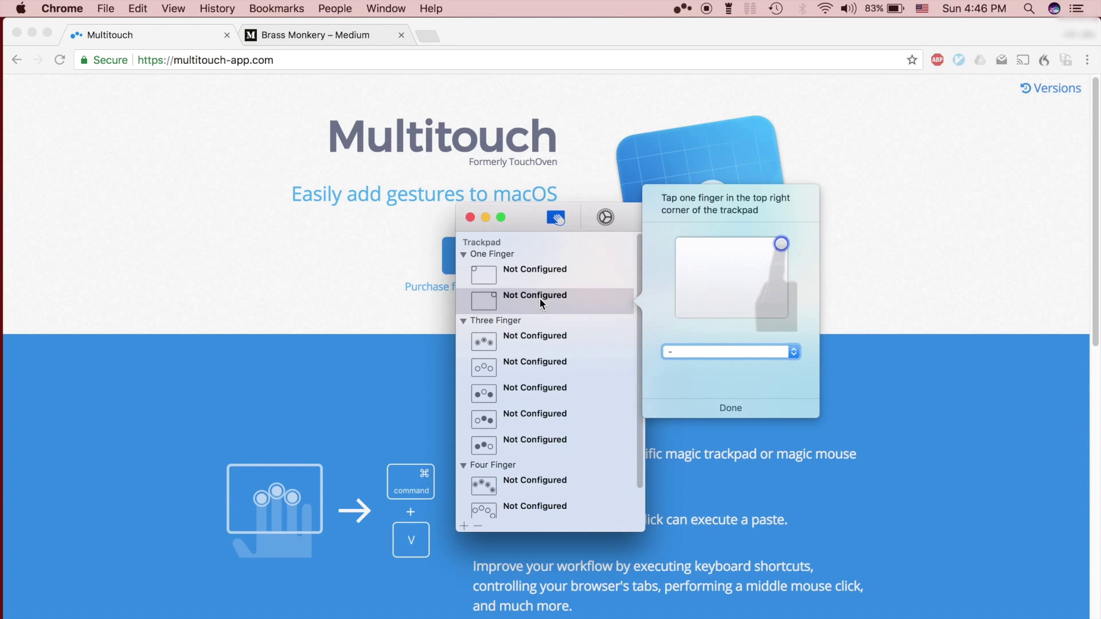
left_click(710, 353)
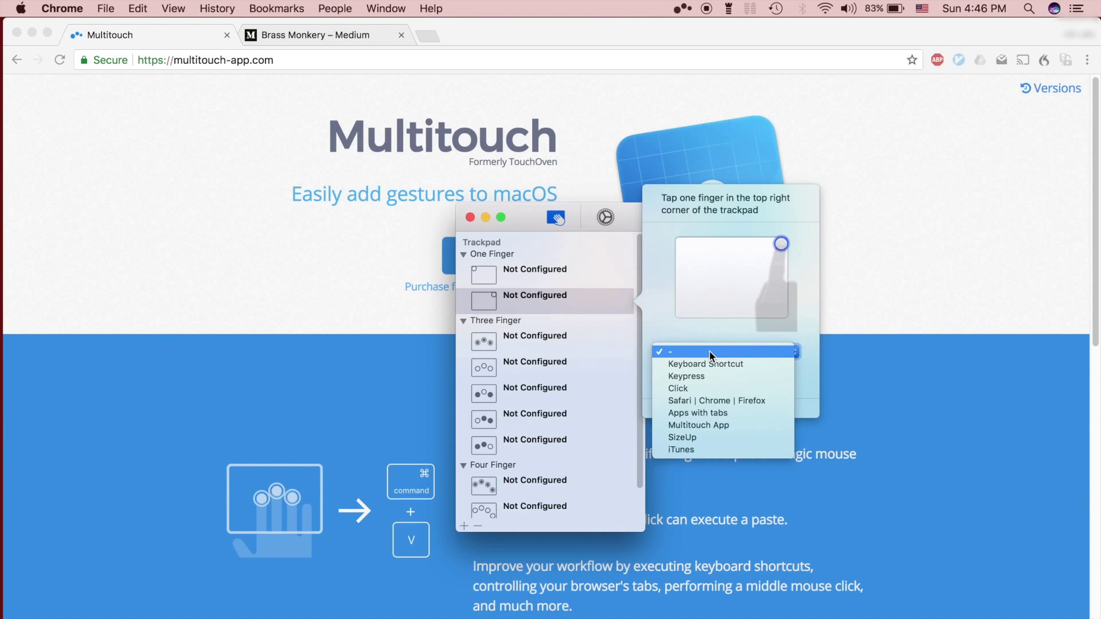
left_click(706, 415)
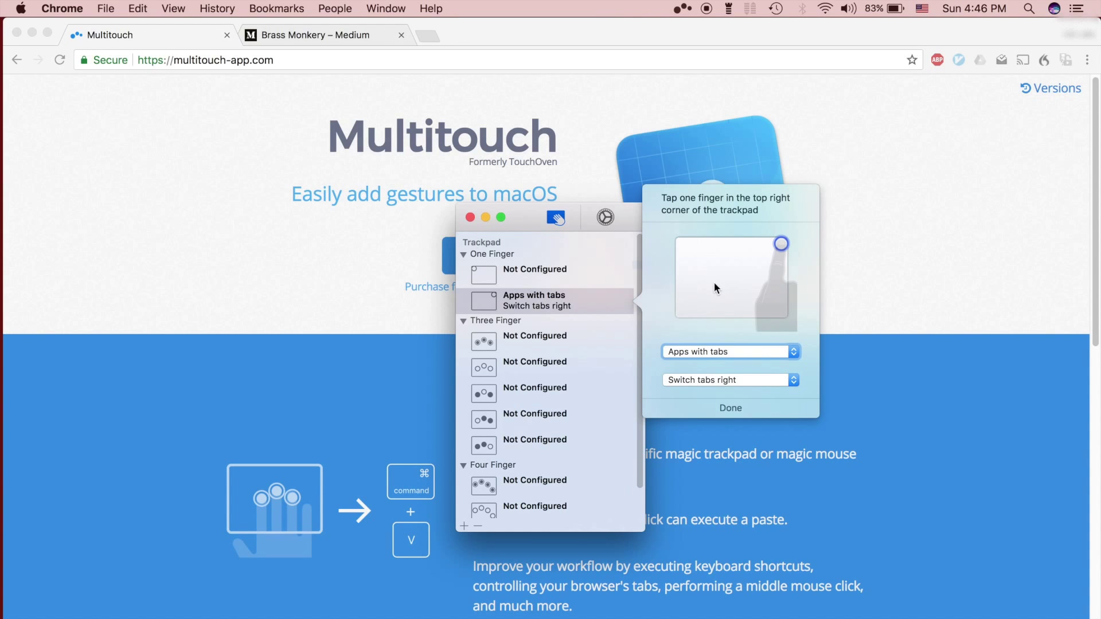
left_click(731, 408)
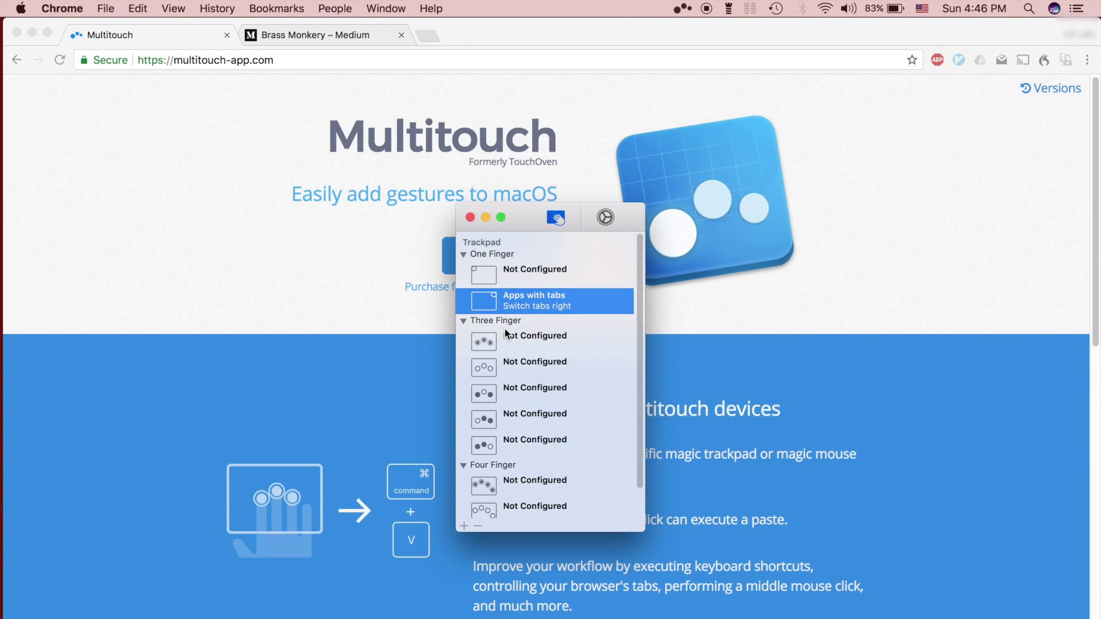
- Set the three-finger rest-two, tap-between gesture to Click → Linux Middle Click
scroll(525, 350, "down", 1)
left_click(535, 385)
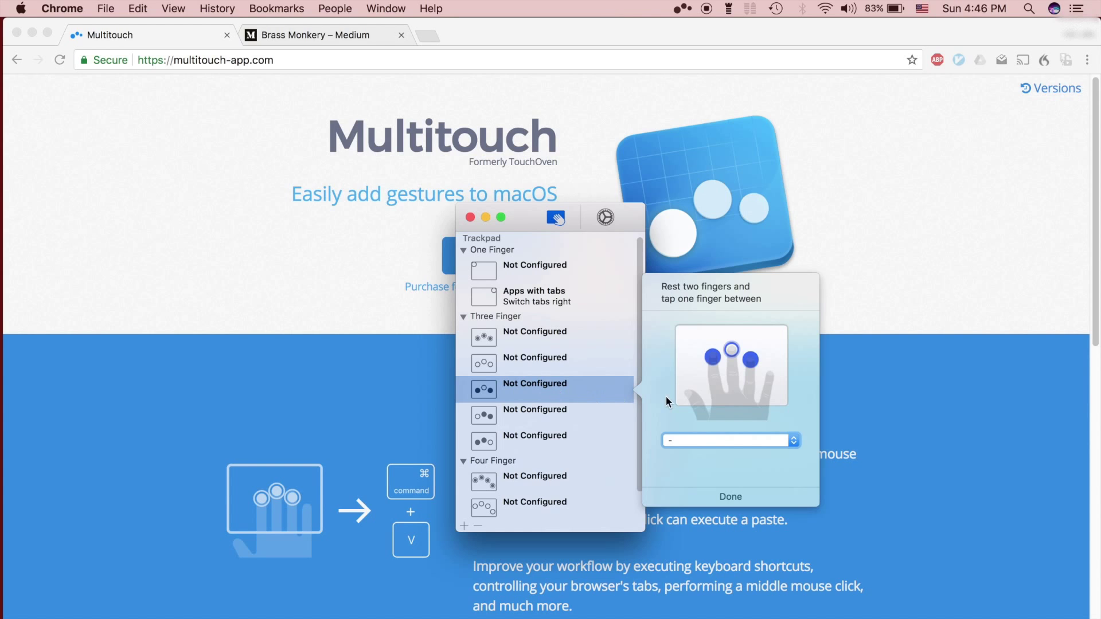
left_click(740, 442)
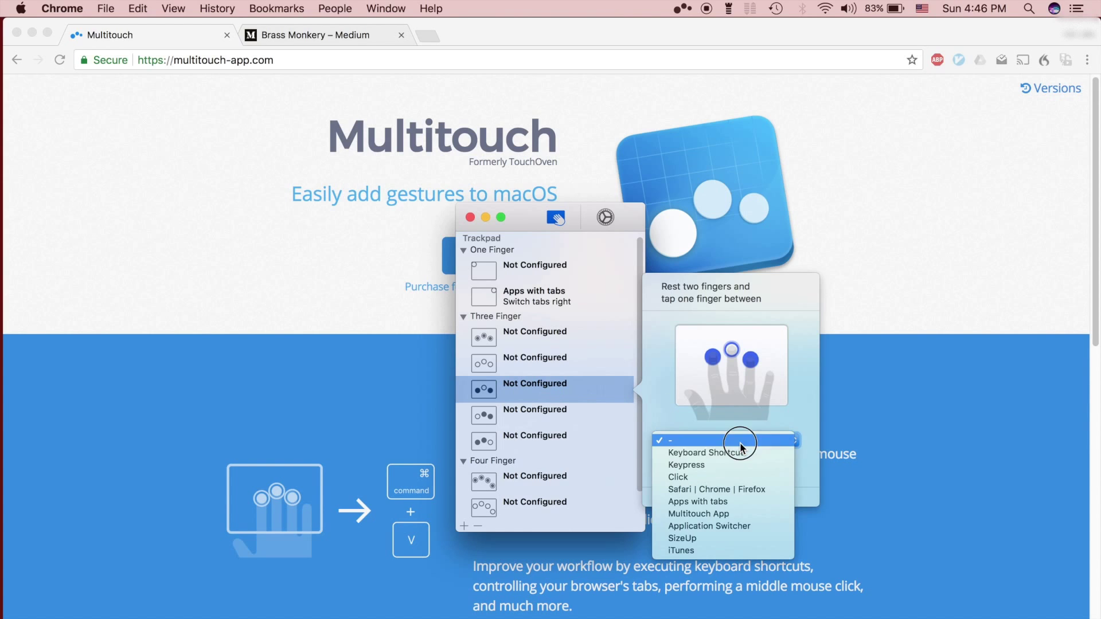
left_click(707, 479)
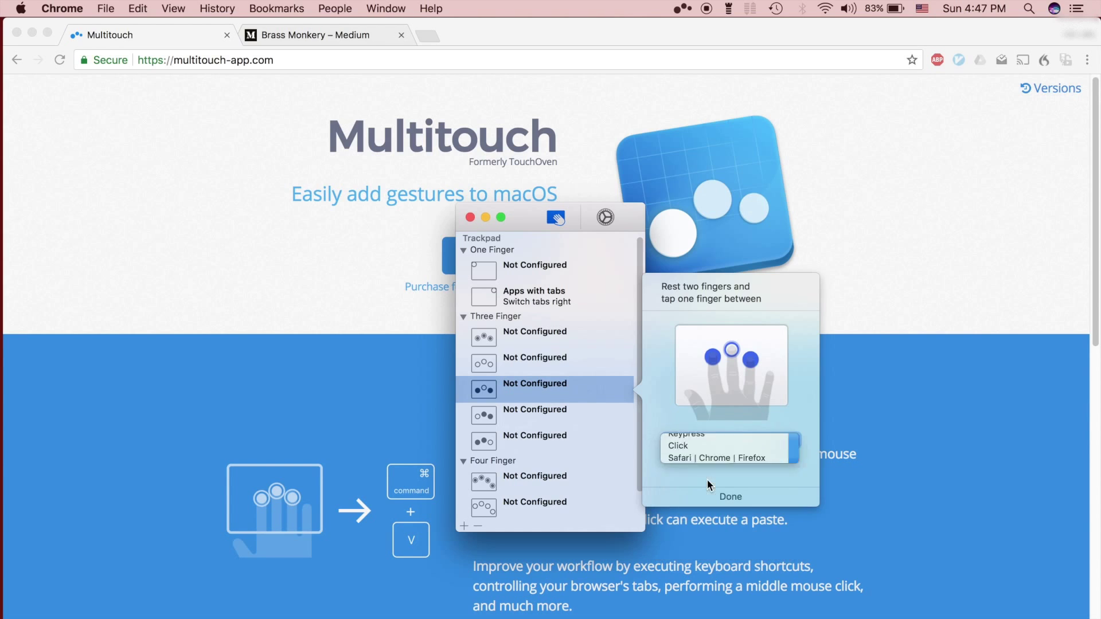
left_click(706, 470)
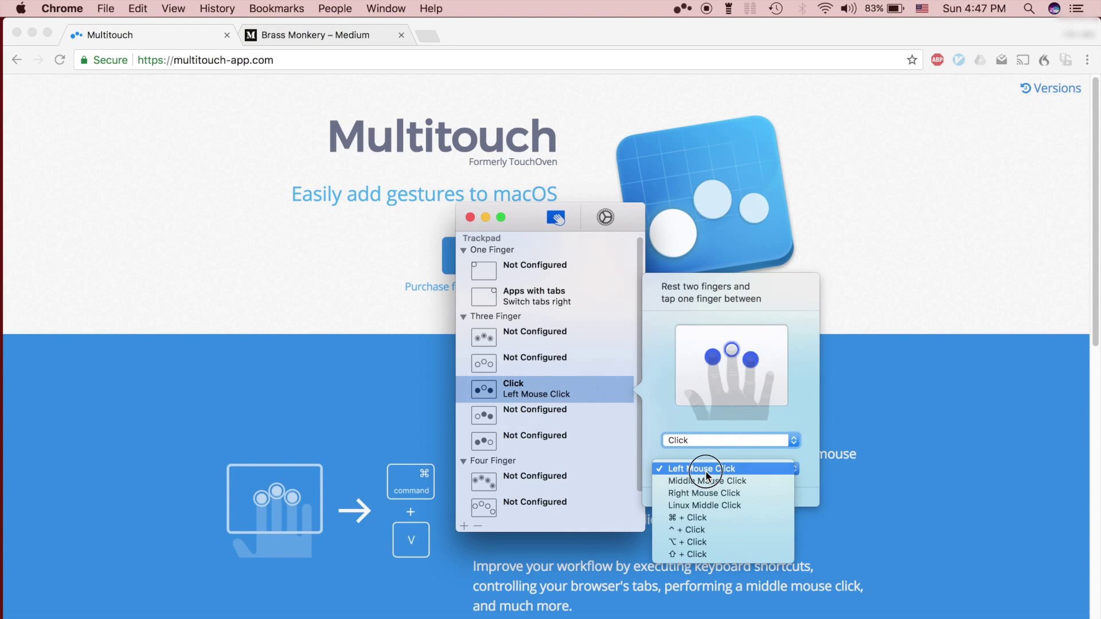
left_click(708, 507)
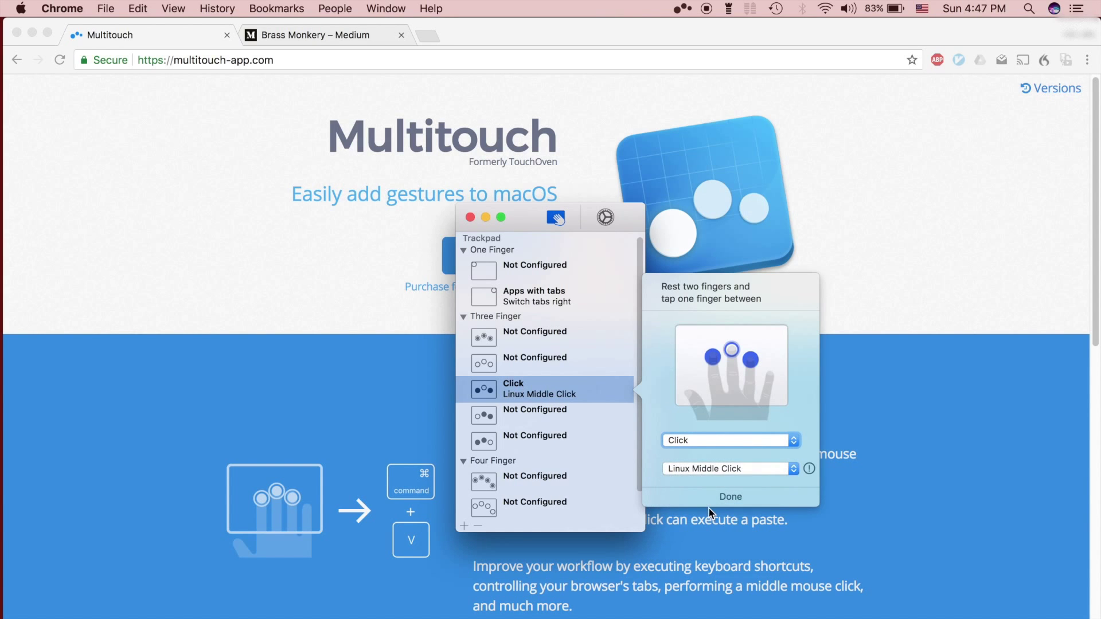
left_click(544, 416)
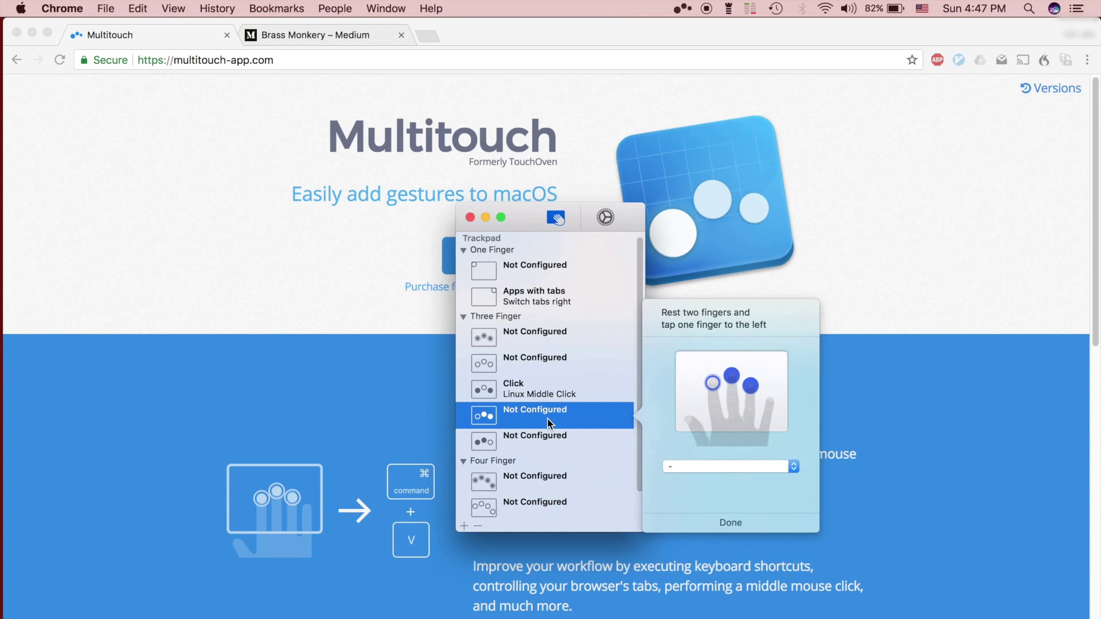
- Set the rest-two, tap-left gesture to Application Switcher → Switch apps right
left_click(722, 467)
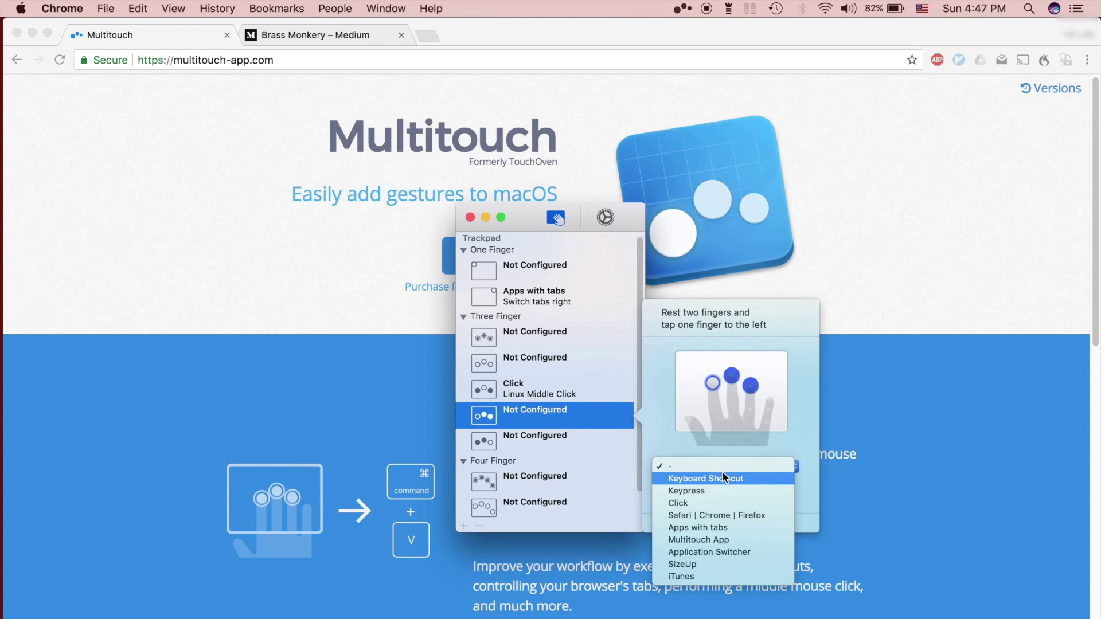
left_click(715, 552)
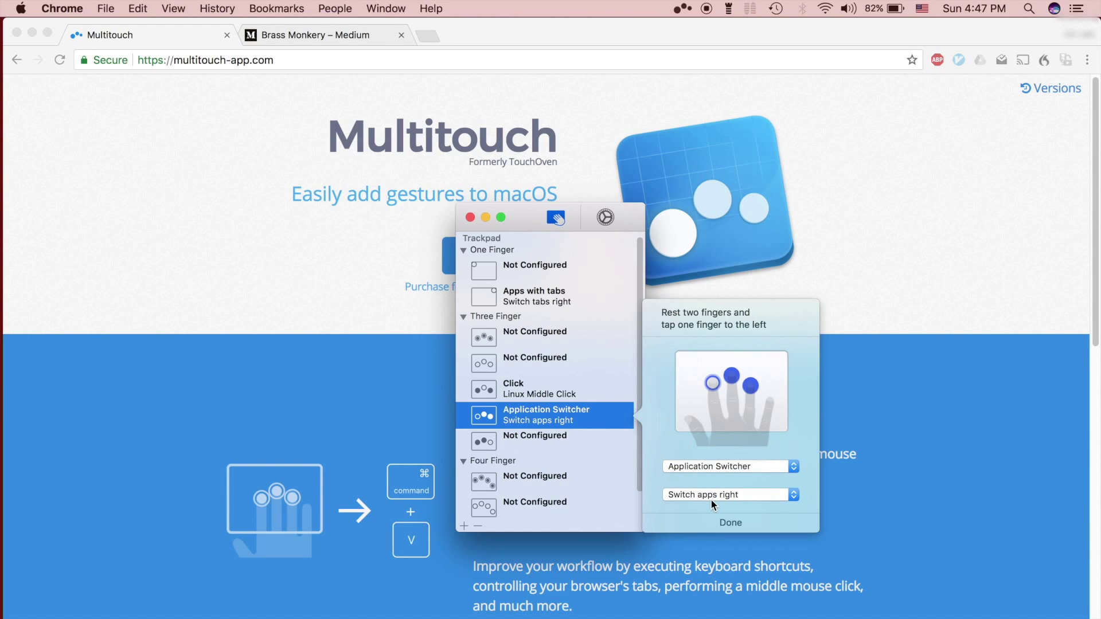
left_click(722, 525)
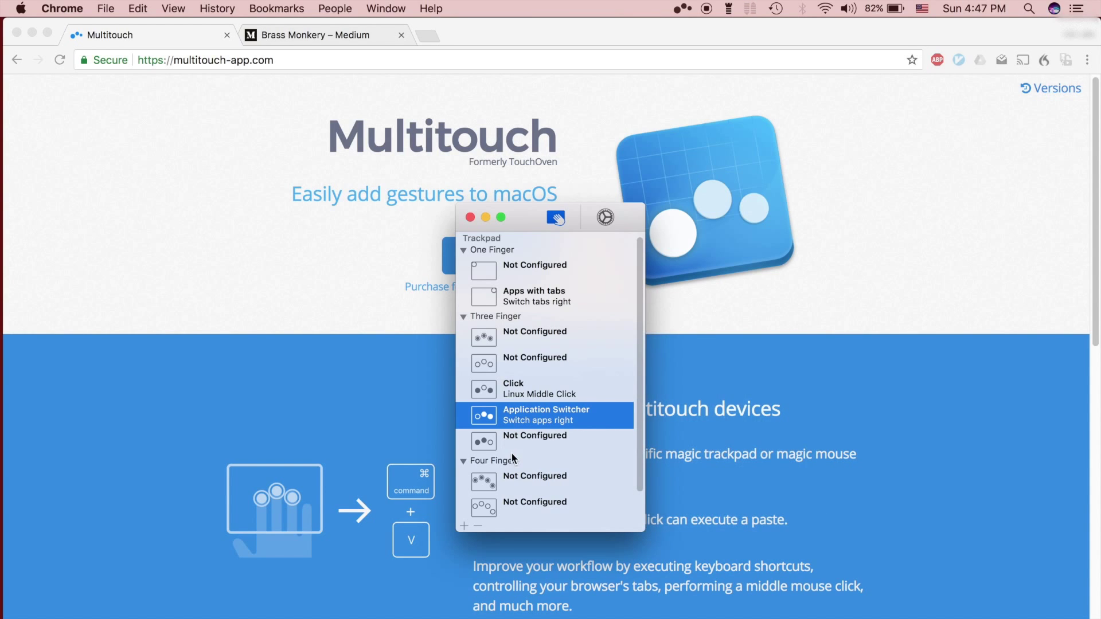
- Assign the four-finger click gesture the keyboard shortcut ⌘V
scroll(512, 454, "down", 2)
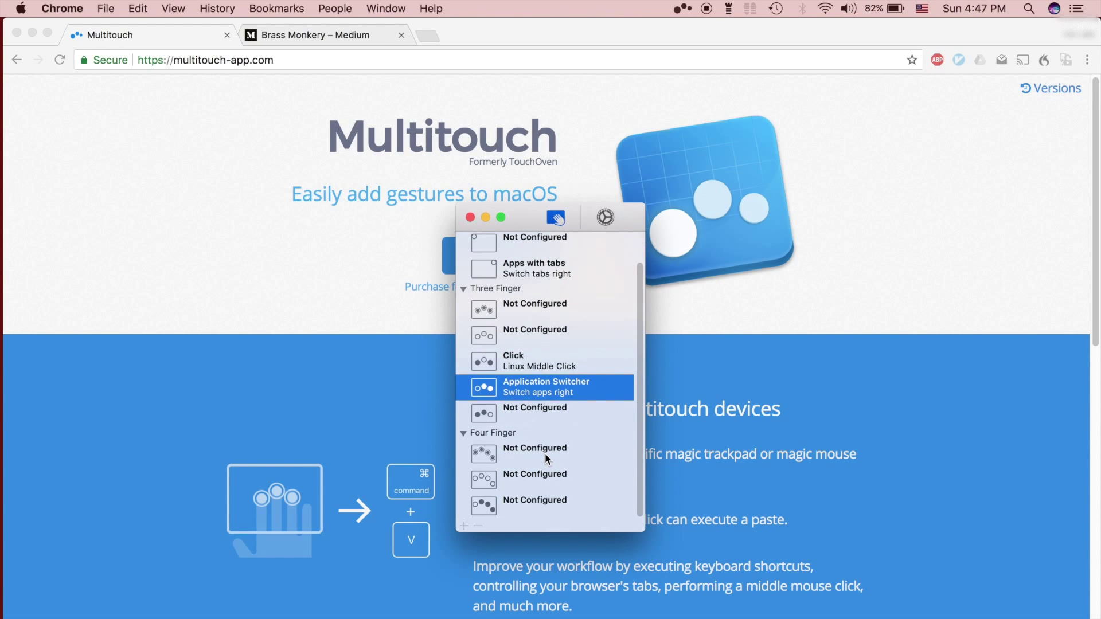
left_click(540, 453)
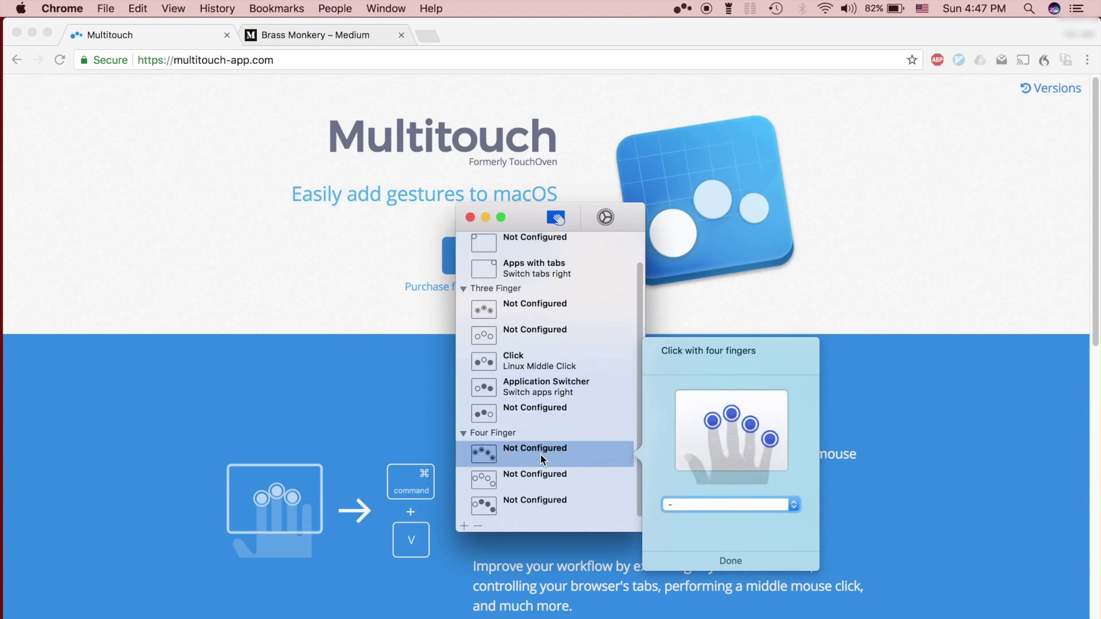
left_click(717, 505)
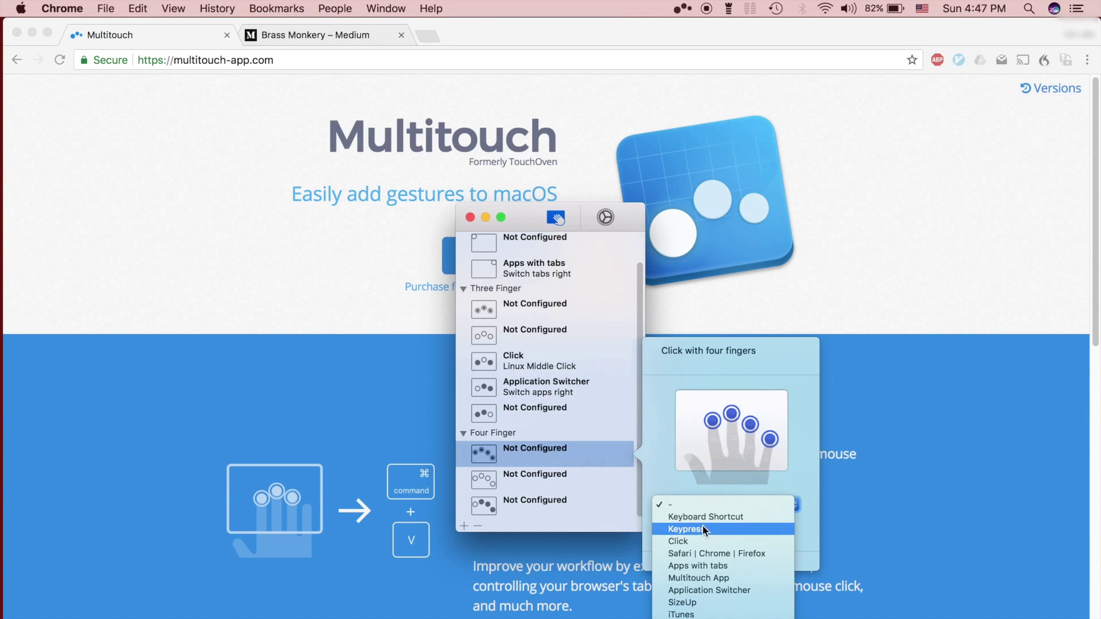
left_click(705, 519)
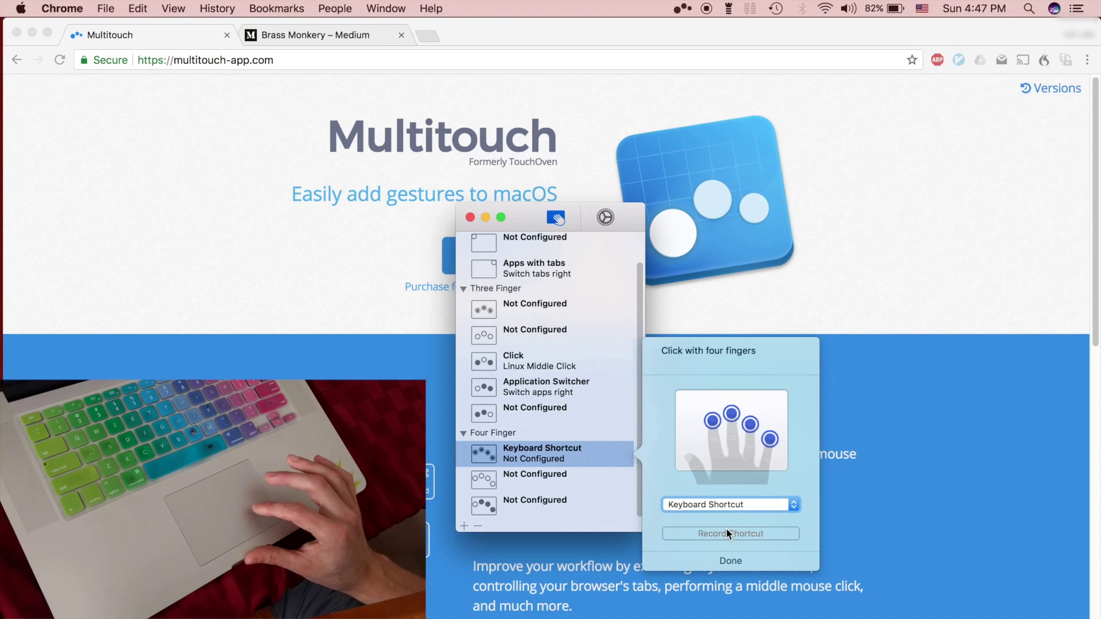
left_click(730, 534)
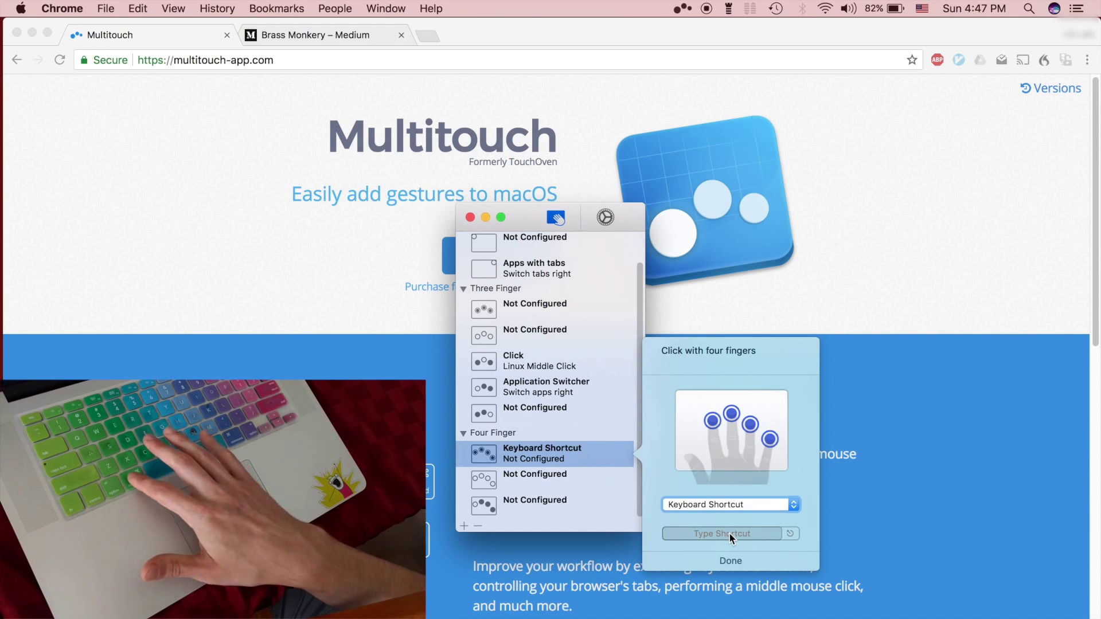
key("super")
key("super+v")
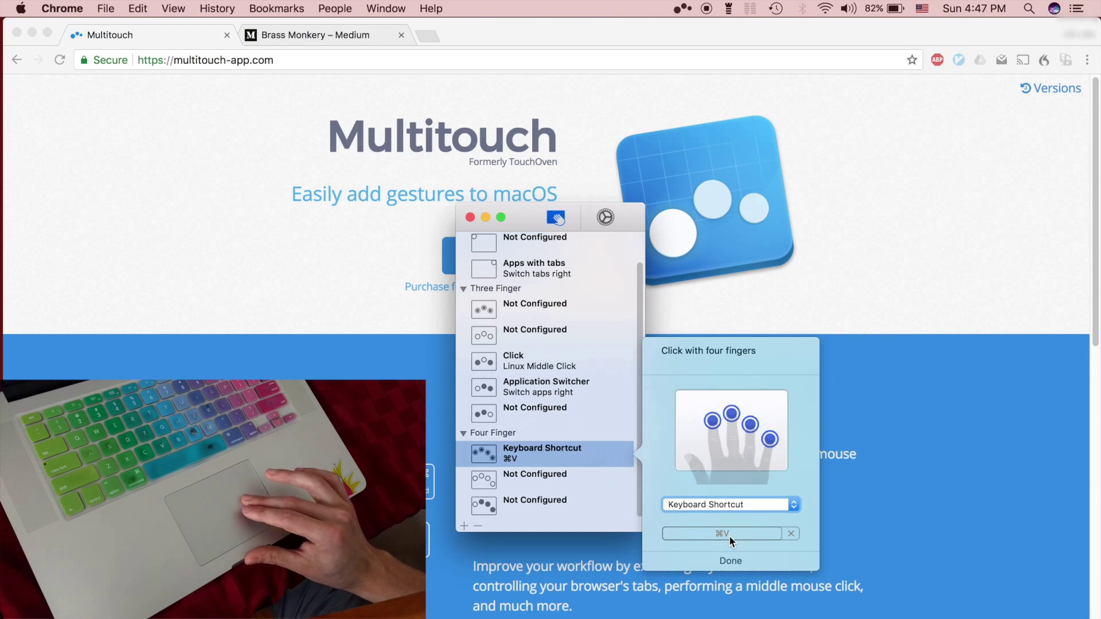
left_click(731, 561)
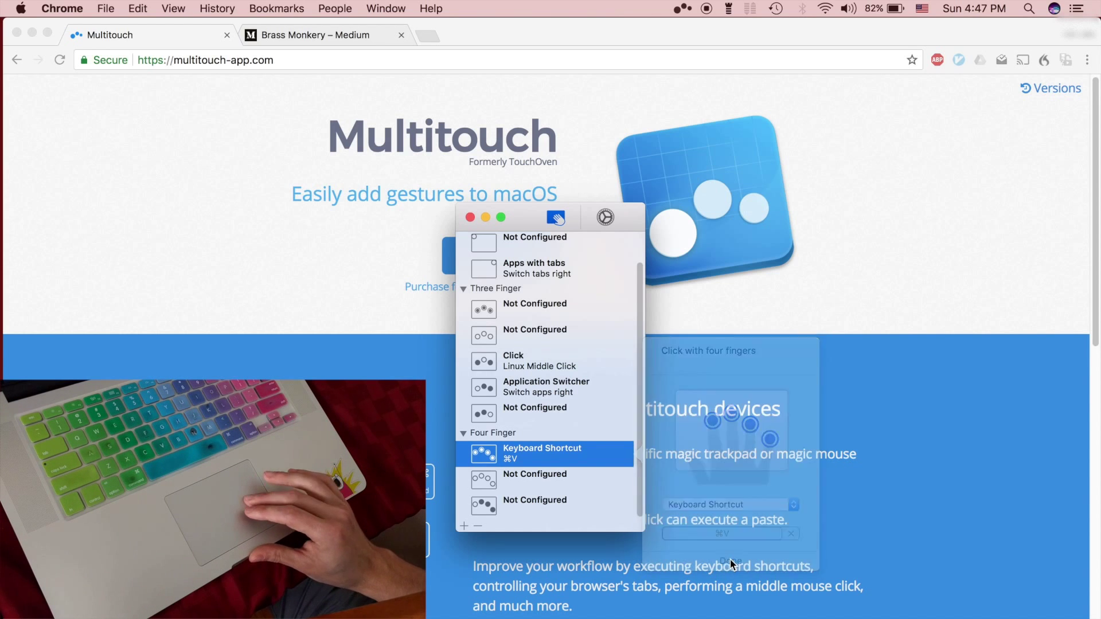
- Assign the four-finger tap gesture the keyboard shortcut ⌘C
left_click(539, 478)
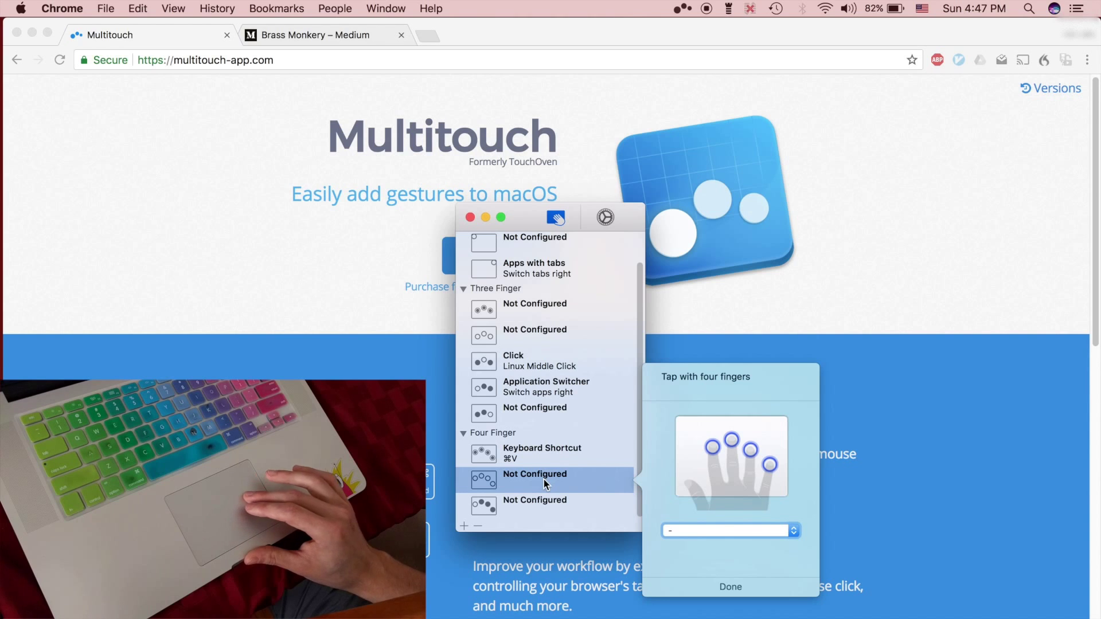
left_click(725, 531)
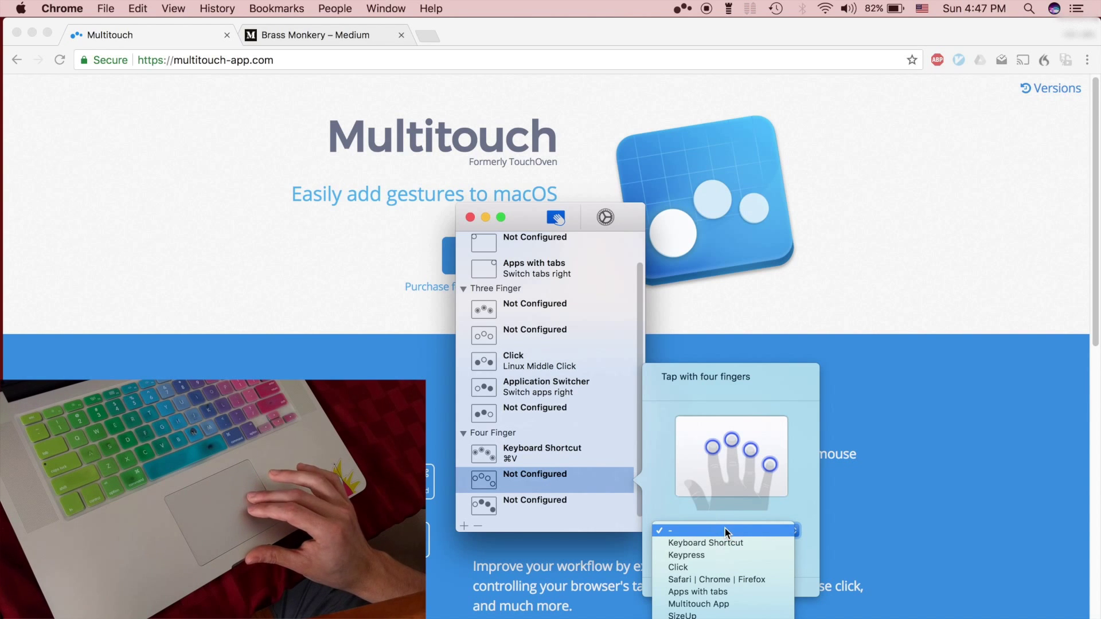
left_click(709, 542)
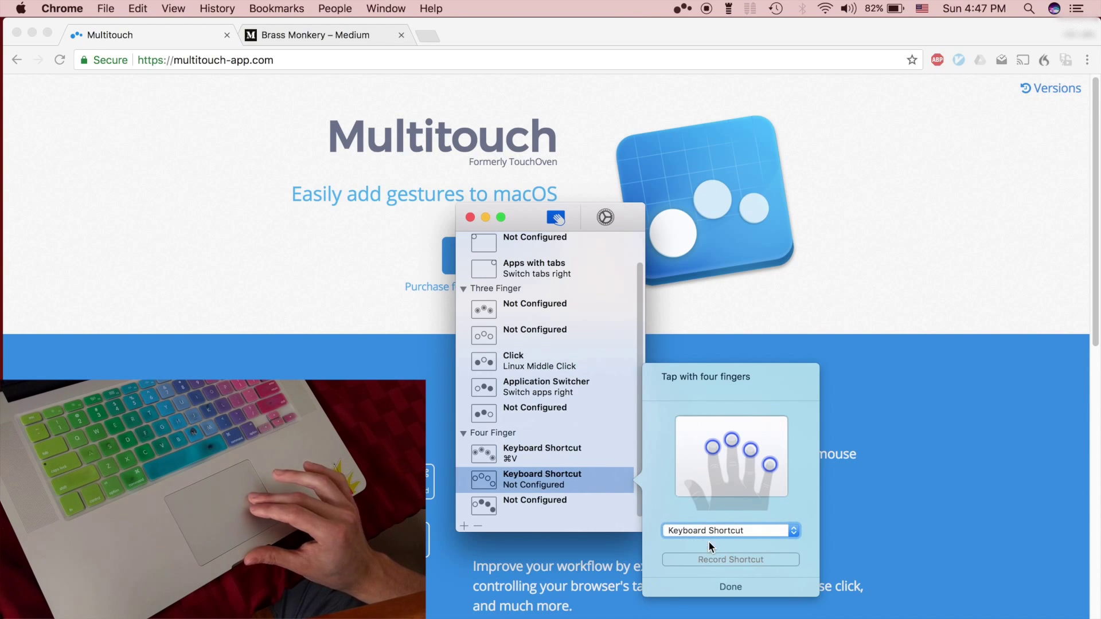
left_click(711, 559)
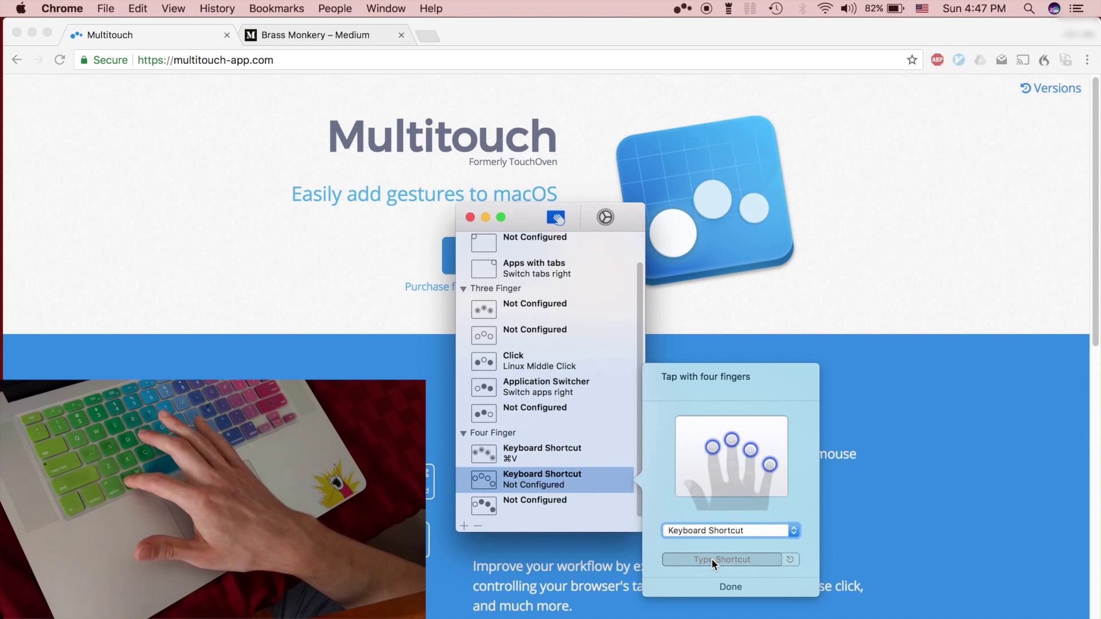
key("super+c")
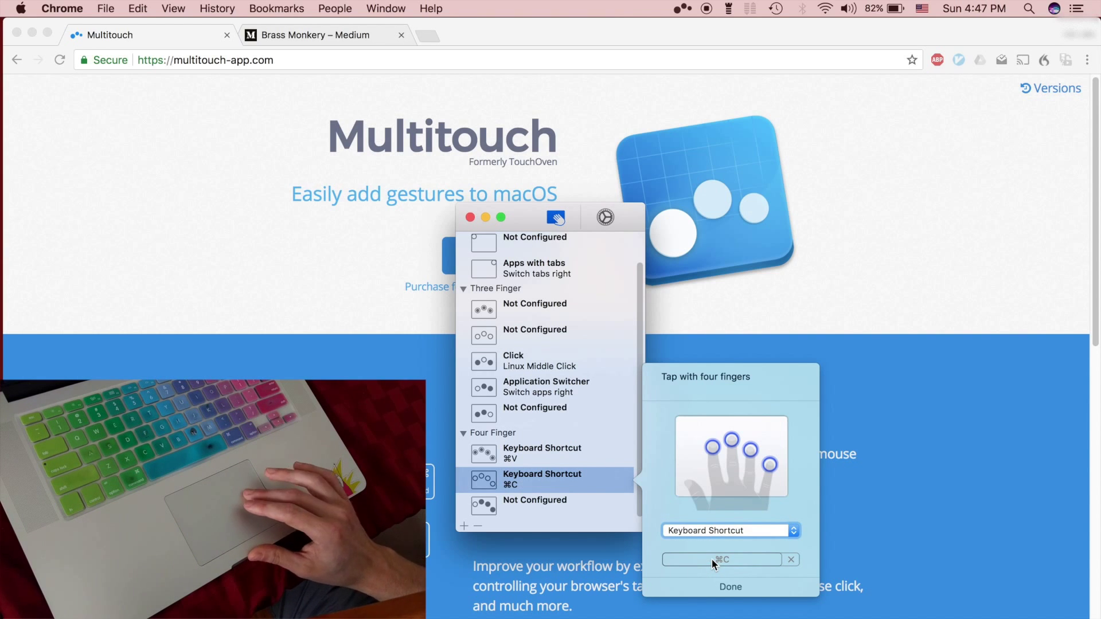
left_click(735, 589)
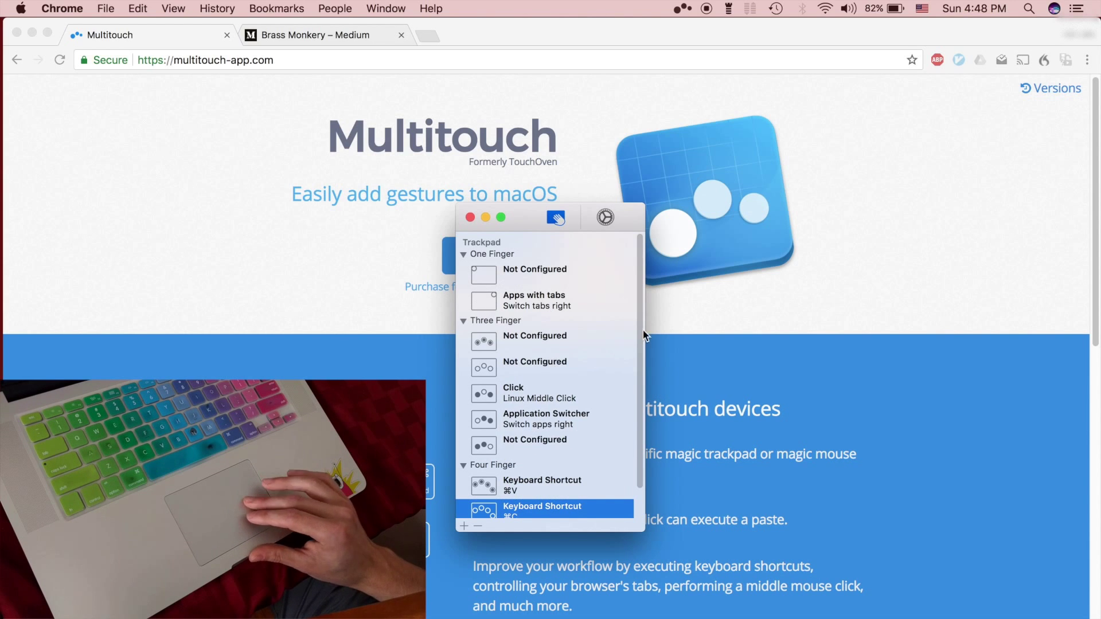
- Return to Chrome and flip to the Brass Monkey – Medium tab and back
left_click(353, 363)
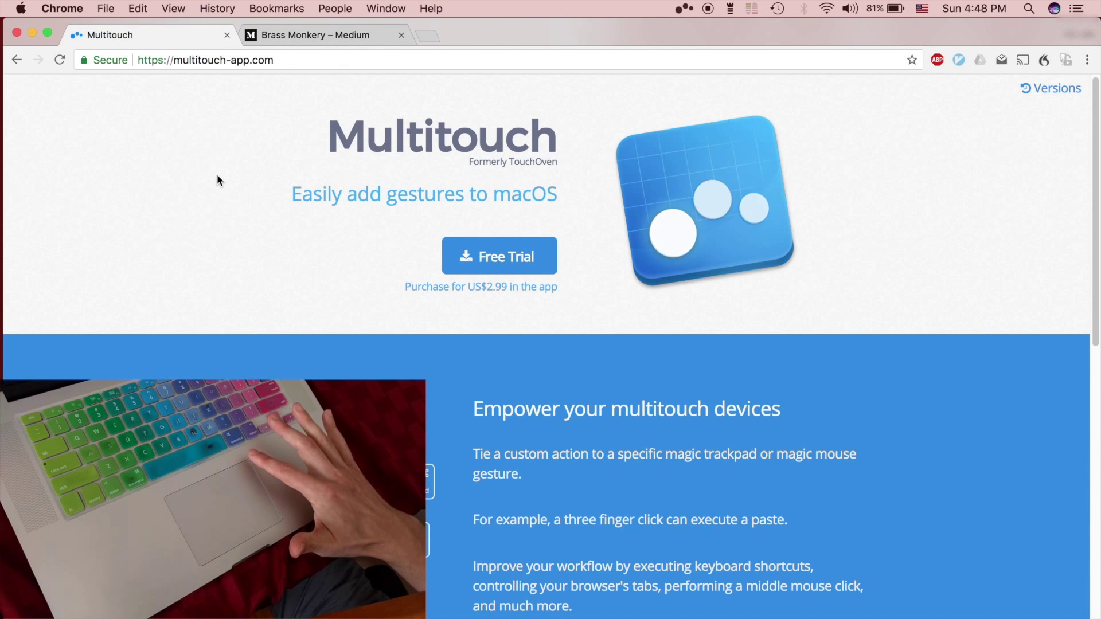
key("ctrl+Tab")
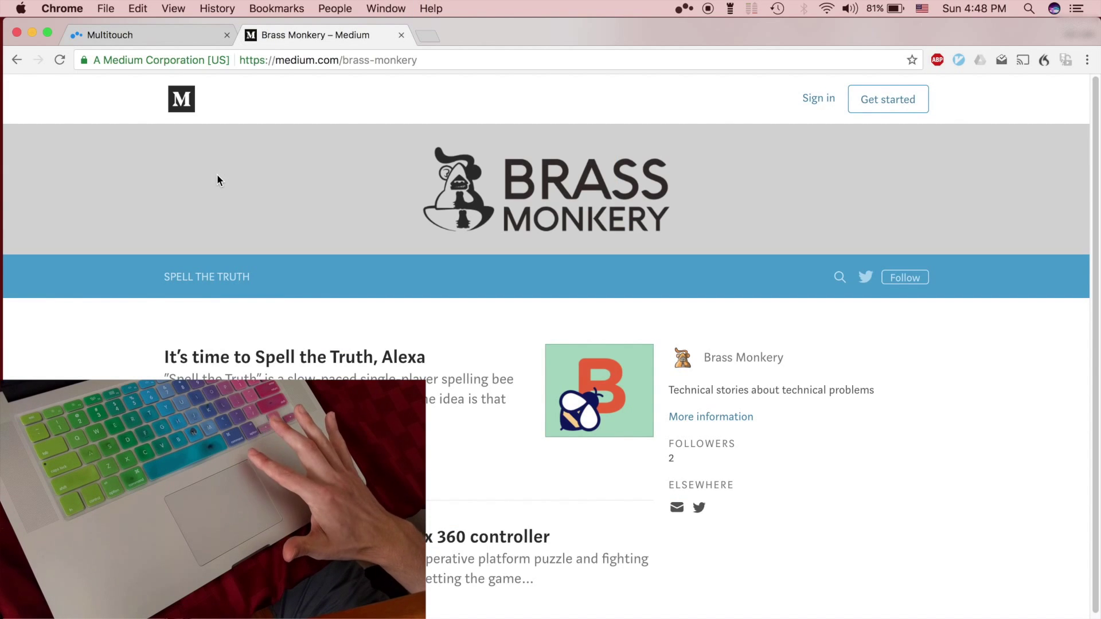
key("ctrl+shift+Tab")
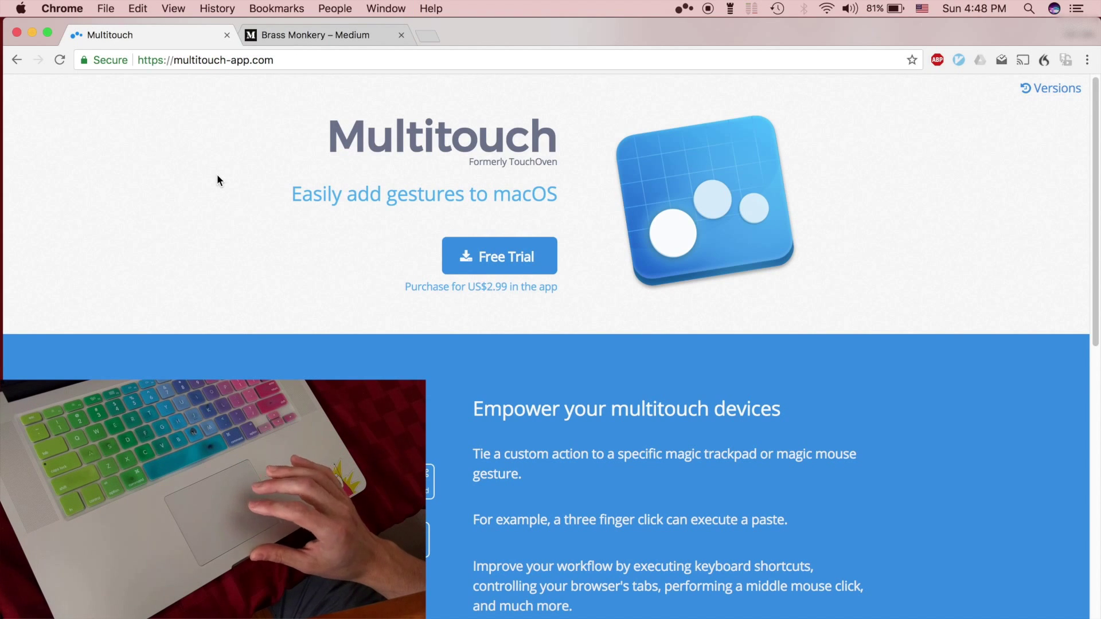
- Reopen Multitouch Preferences from the menu bar, then dismiss it back to Chrome
left_click(684, 8)
left_click(711, 27)
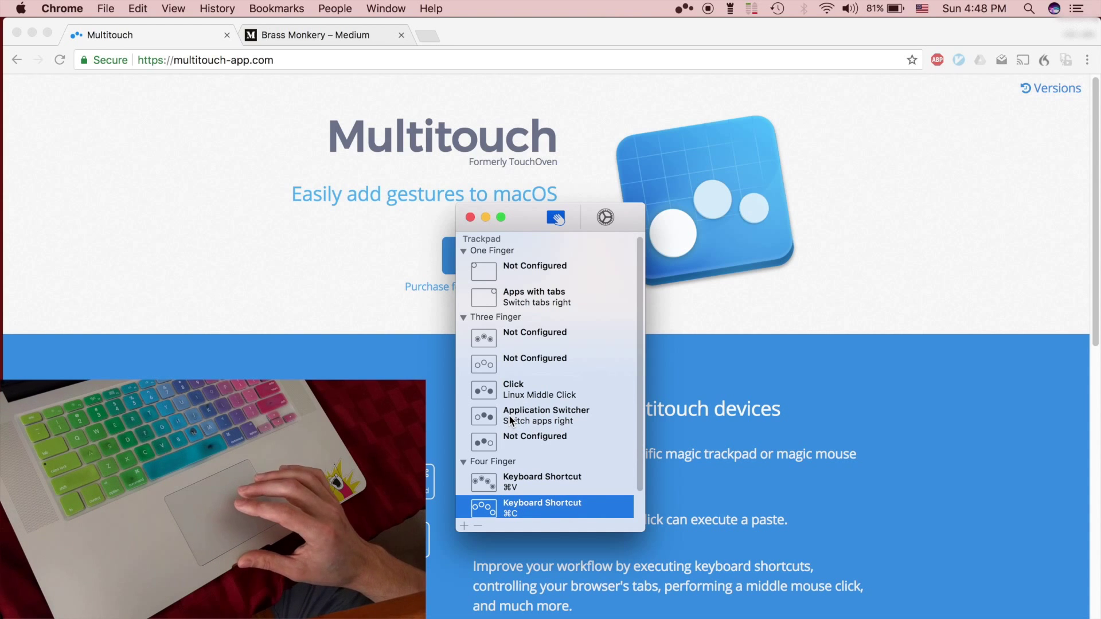
left_click(427, 400)
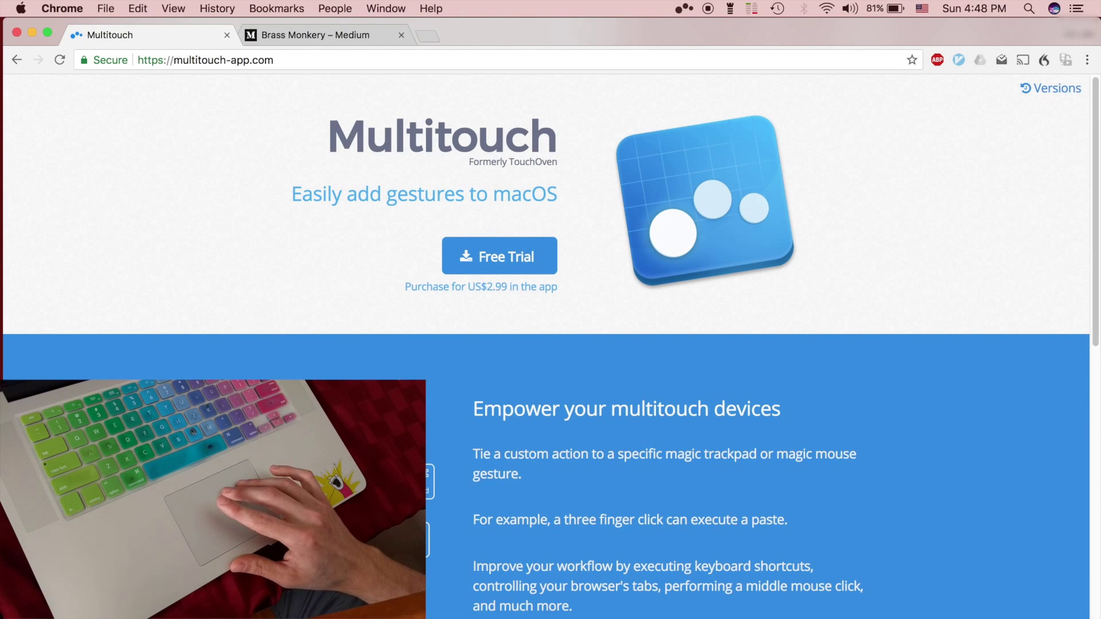
- Switch to Terminal, select 'Sun May 6 15:39:07 on console', and middle-click paste it at the prompt
key("super+Tab")
key("super+Tab")
key("super+Tab")
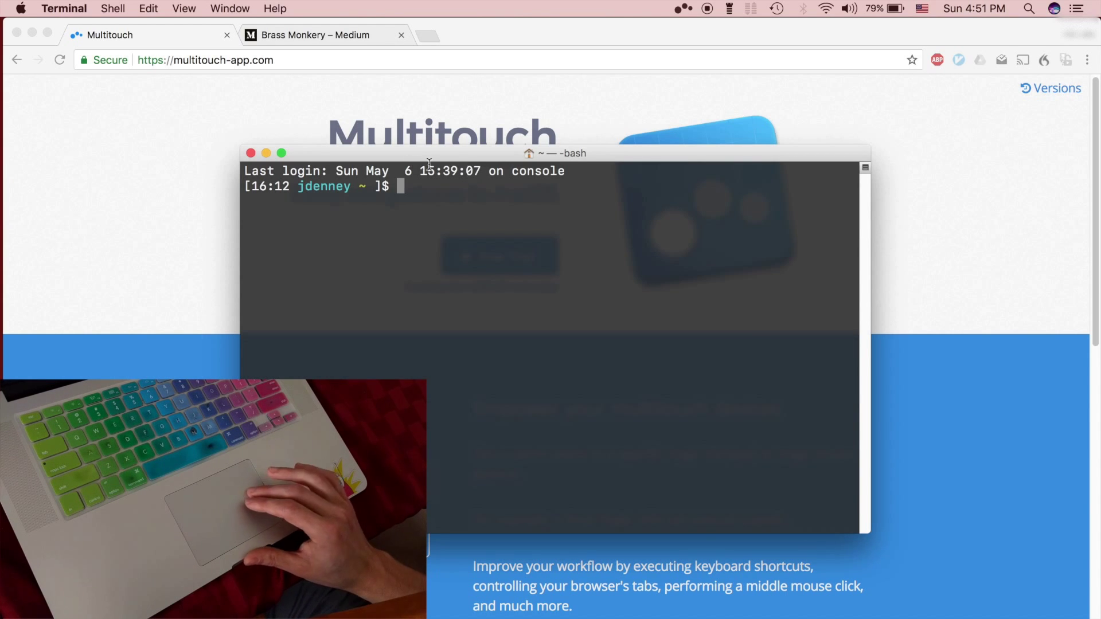
left_click_drag(335, 171, 573, 170)
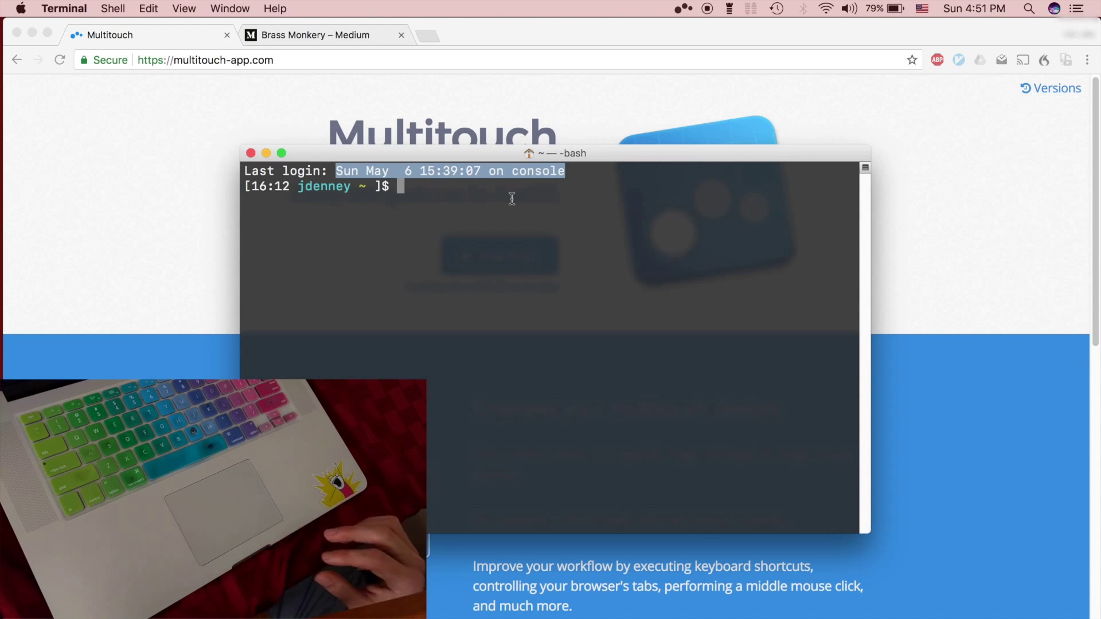
middle_click(475, 184)
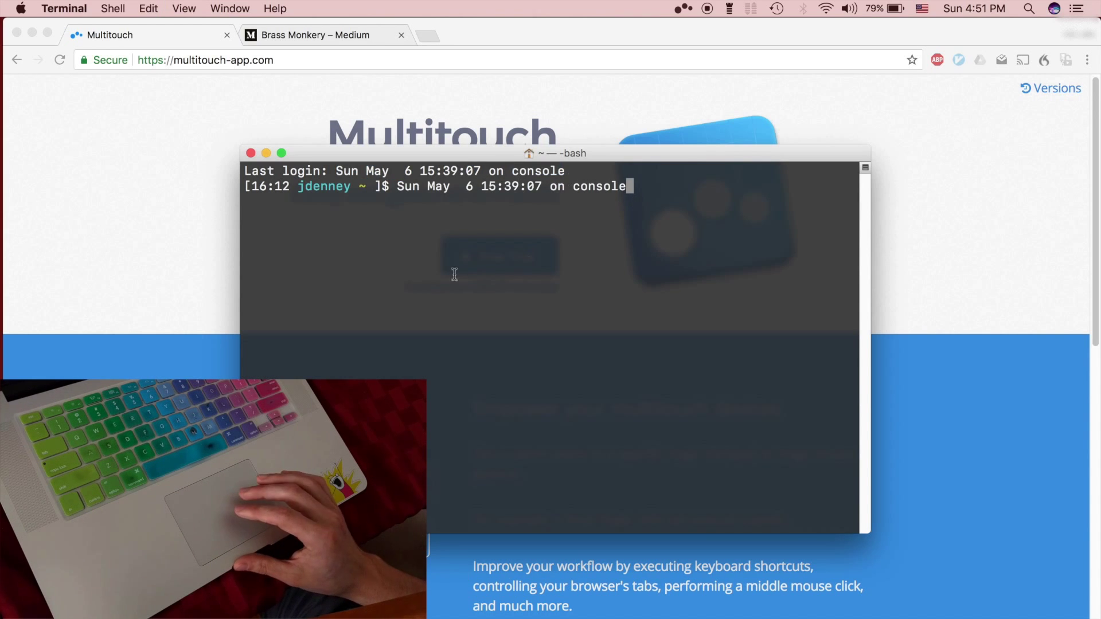